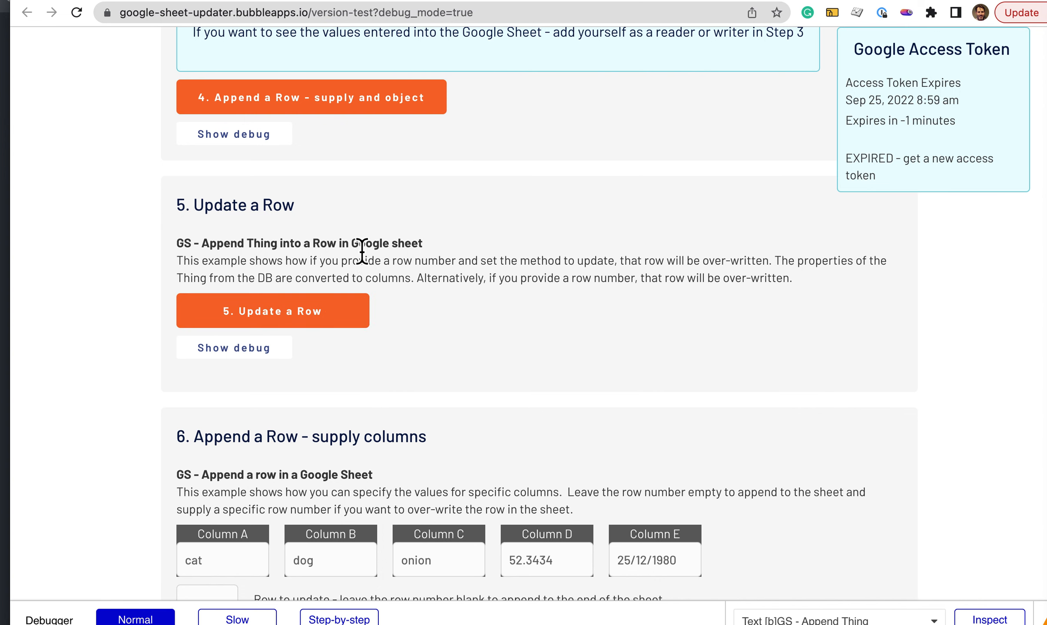
Step: Review the rows in the Google spreadsheet and the numbered working examples on the google-sheet-updater demo page
{"action": "left_click", "coordinate": [664, 0]}
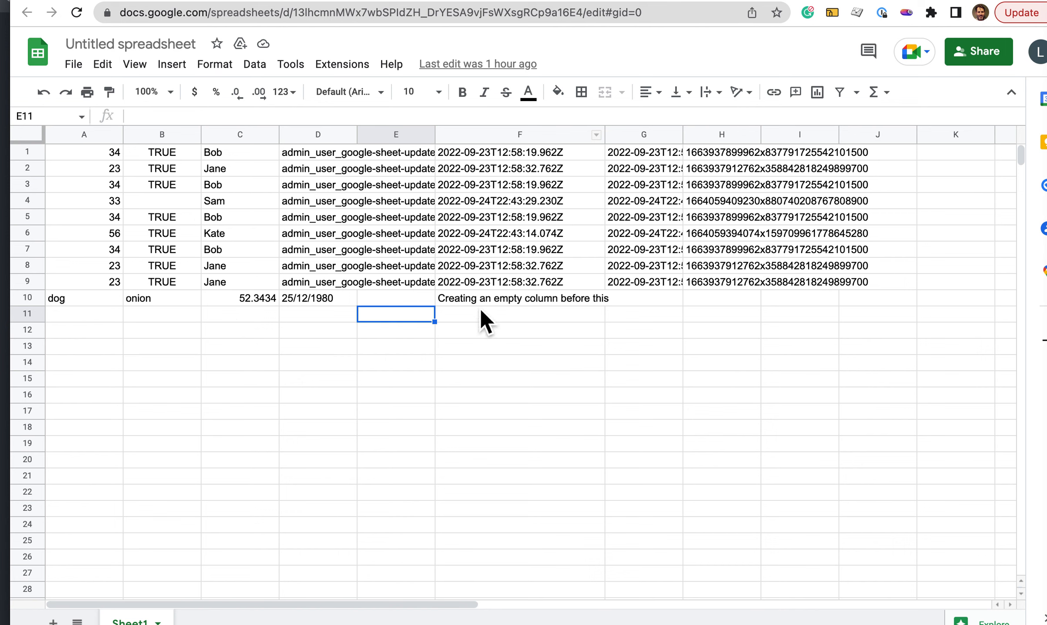
{"action": "left_click", "coordinate": [641, 2]}
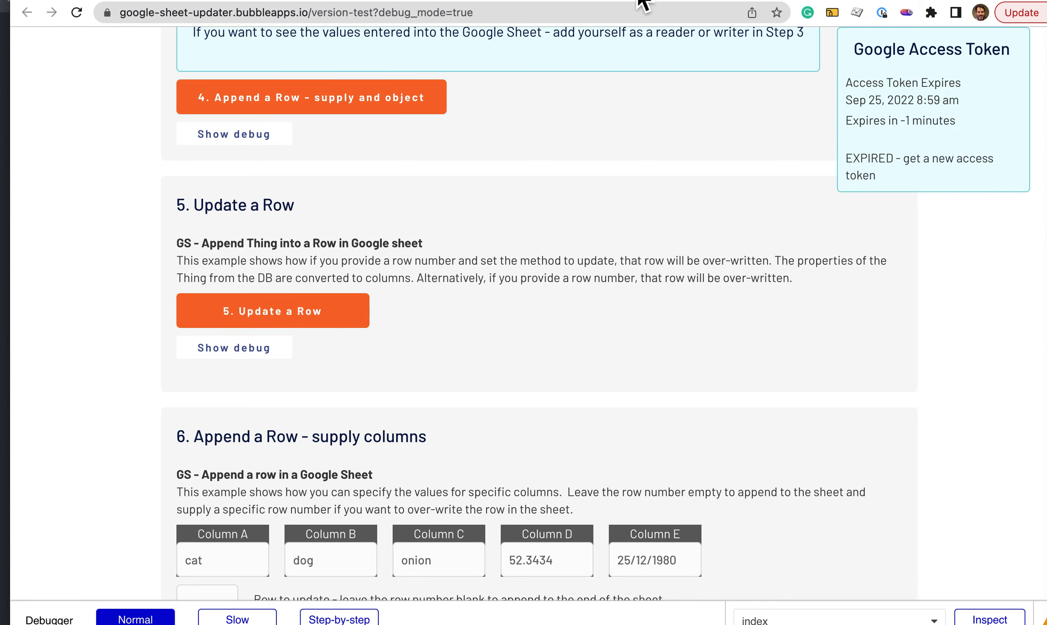
{"action": "scroll", "coordinate": [442, 239], "scroll_direction": "up", "scroll_amount": 15}
{"action": "scroll", "coordinate": [441, 239], "scroll_direction": "up", "scroll_amount": 2}
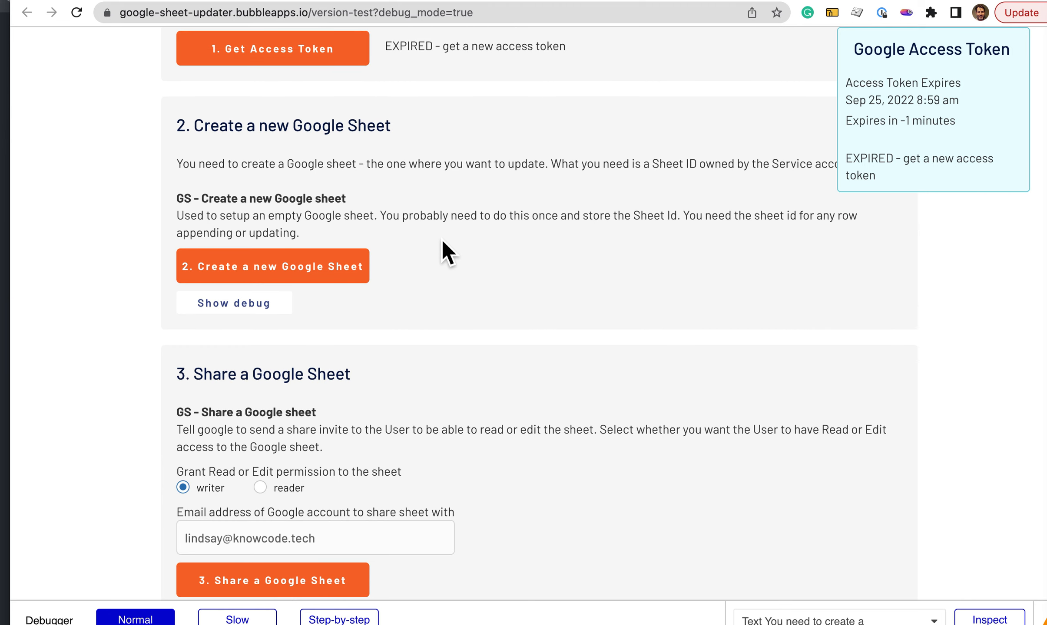
{"action": "scroll", "coordinate": [442, 239], "scroll_direction": "up", "scroll_amount": 1}
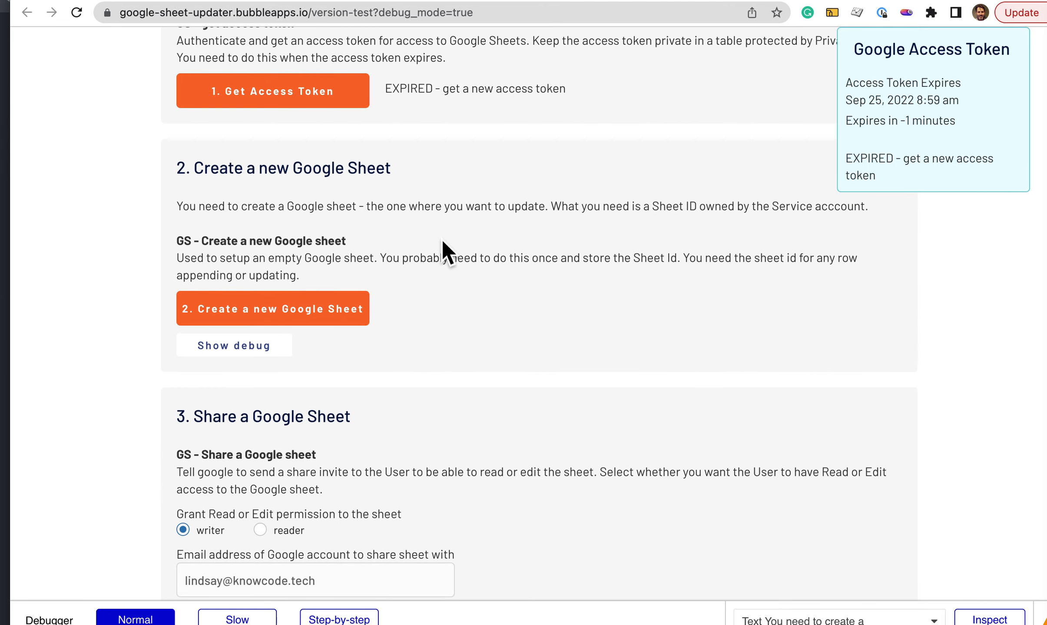
{"action": "scroll", "coordinate": [441, 239], "scroll_direction": "up", "scroll_amount": 5}
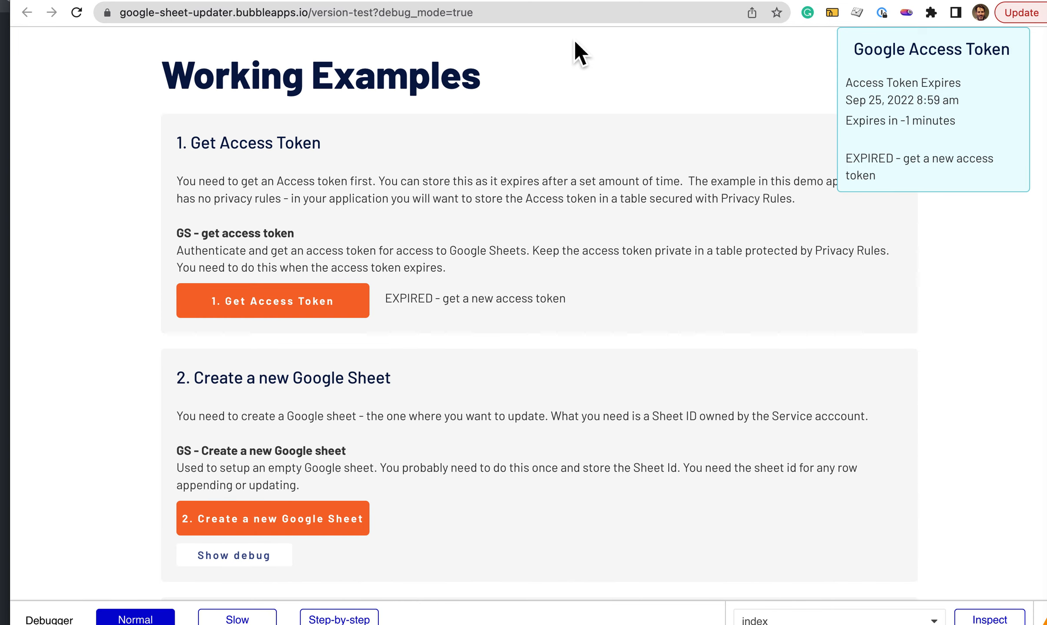
Step: Switch to the Bubble editor and show the settings of the installed Google Sheet Inserter (Testing) plugin
{"action": "left_click", "coordinate": [621, 5]}
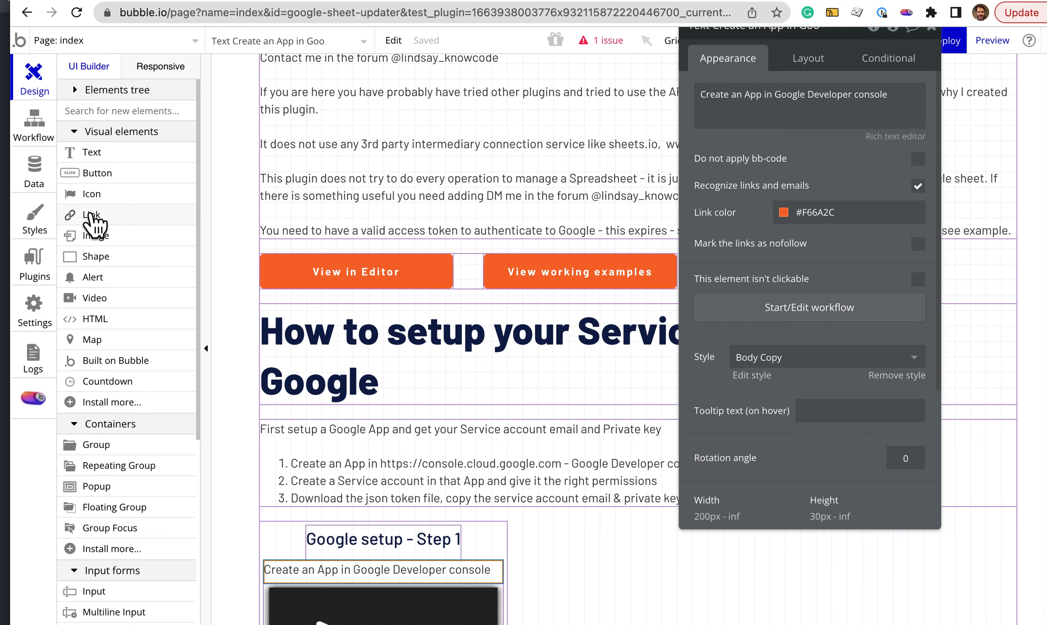
{"action": "left_click", "coordinate": [34, 259]}
{"action": "left_click", "coordinate": [187, 179]}
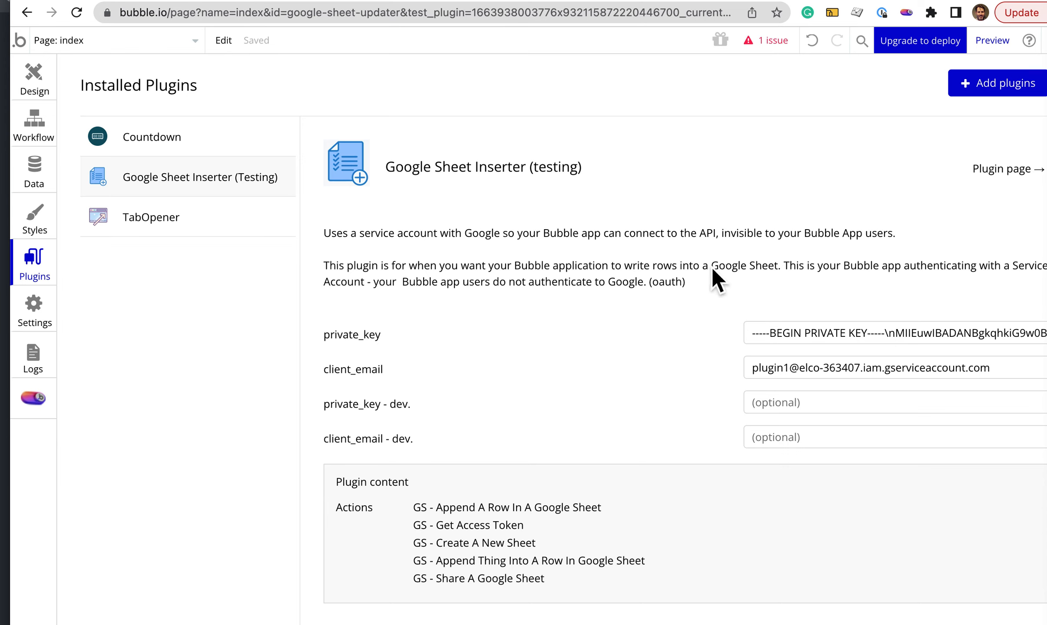
Step: Return to the demo page and open the console.cloud.google.com link in the service account setup instructions
{"action": "left_click", "coordinate": [643, 1]}
{"action": "scroll", "coordinate": [501, 288], "scroll_direction": "down", "scroll_amount": 5}
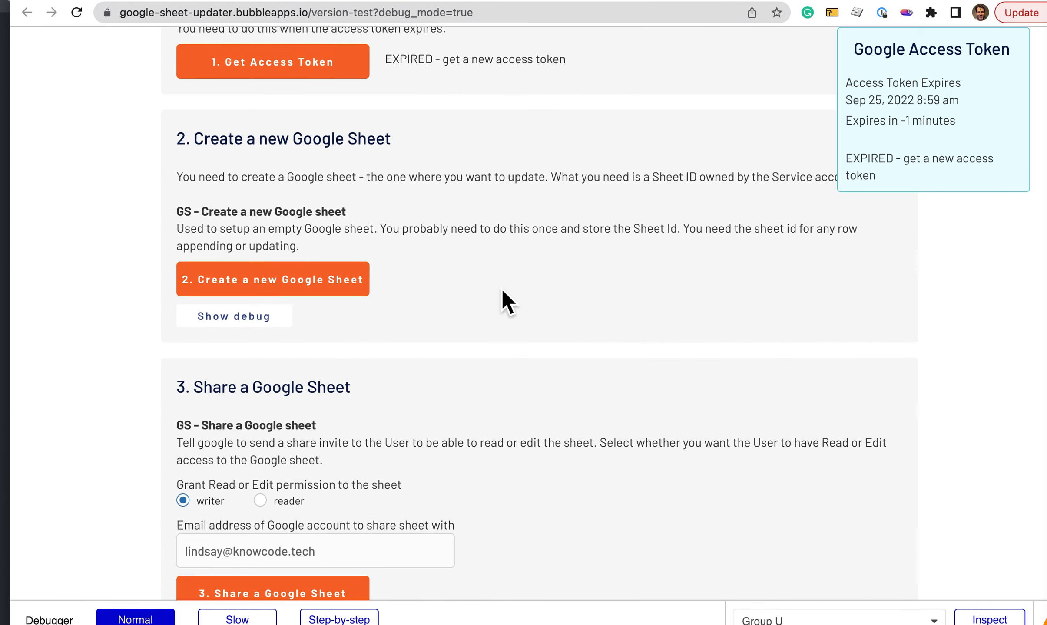
{"action": "scroll", "coordinate": [501, 288], "scroll_direction": "up", "scroll_amount": 20}
{"action": "scroll", "coordinate": [502, 287], "scroll_direction": "down", "scroll_amount": 10}
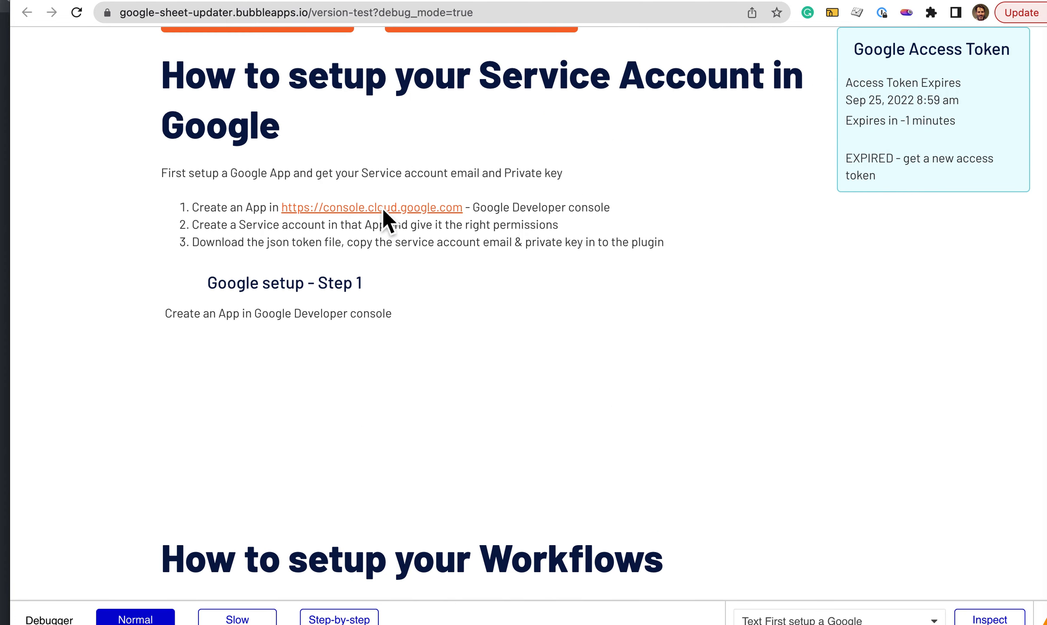
{"action": "left_click", "coordinate": [383, 207]}
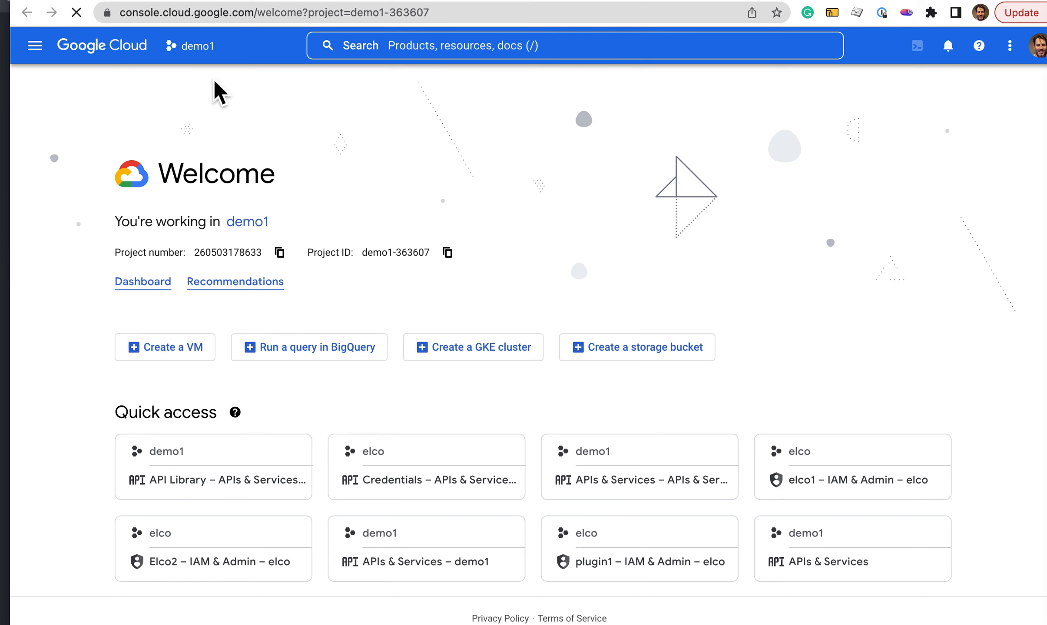
Step: Create a new Google Cloud project named demo2 and make it the current project
{"action": "left_click", "coordinate": [217, 55]}
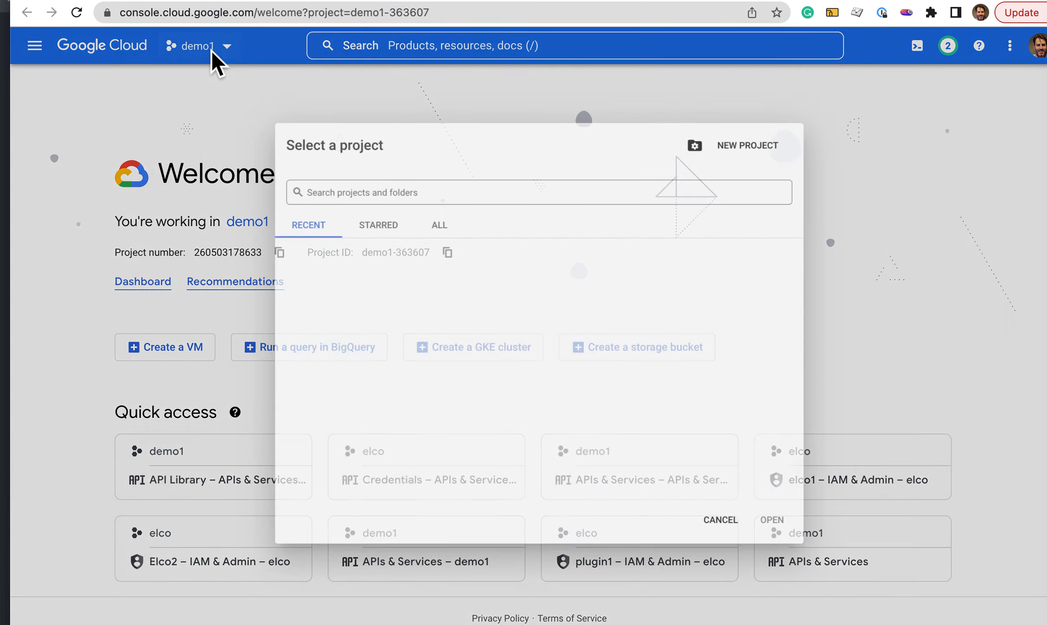
{"action": "left_click", "coordinate": [787, 135]}
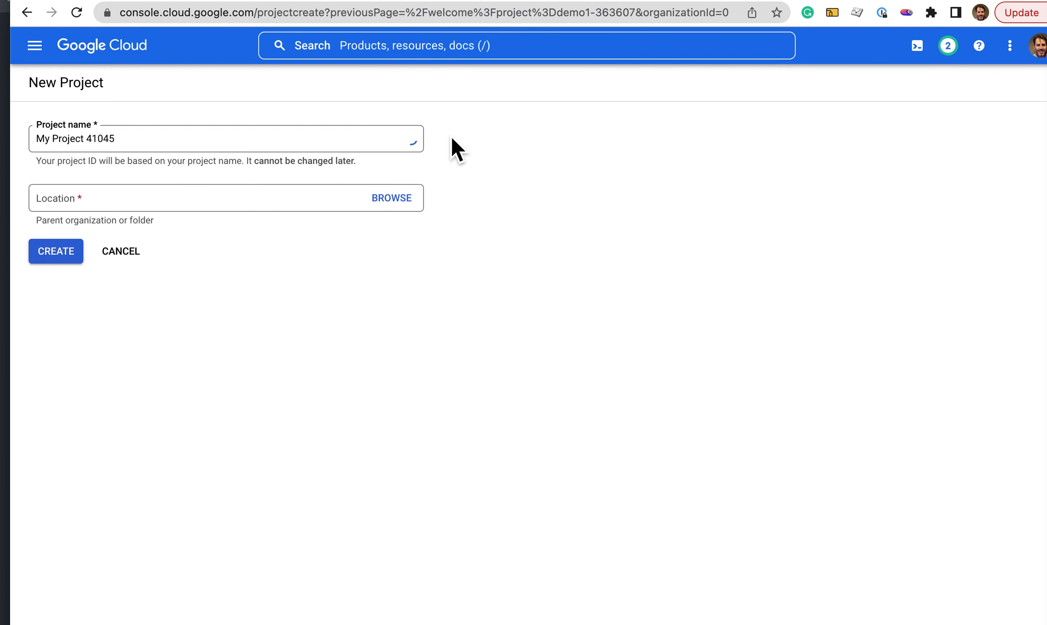
{"action": "type", "text": "demo2"}
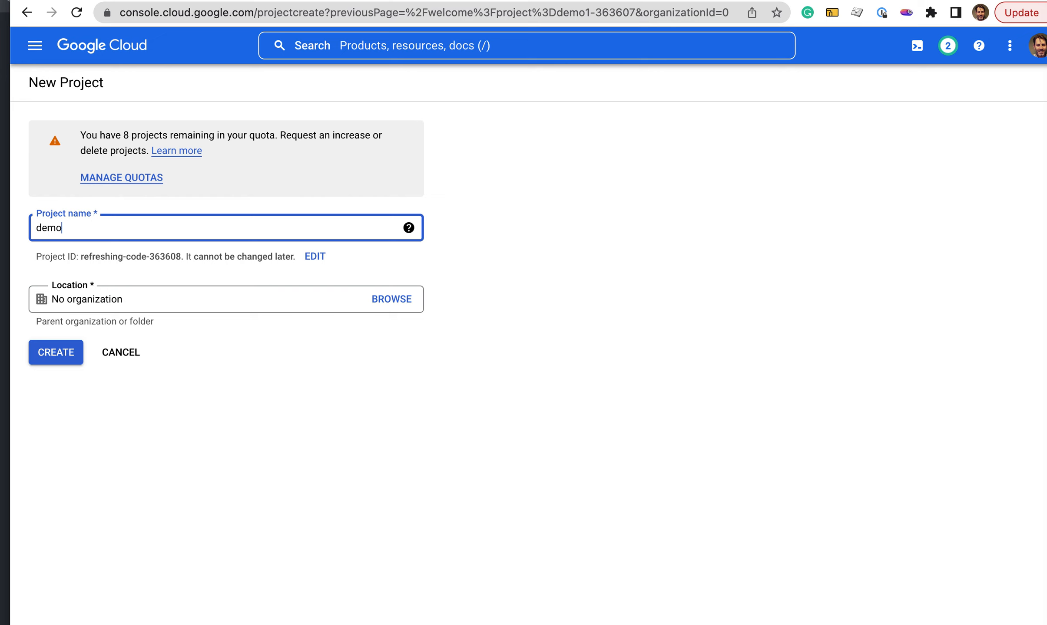
{"action": "left_click", "coordinate": [60, 362]}
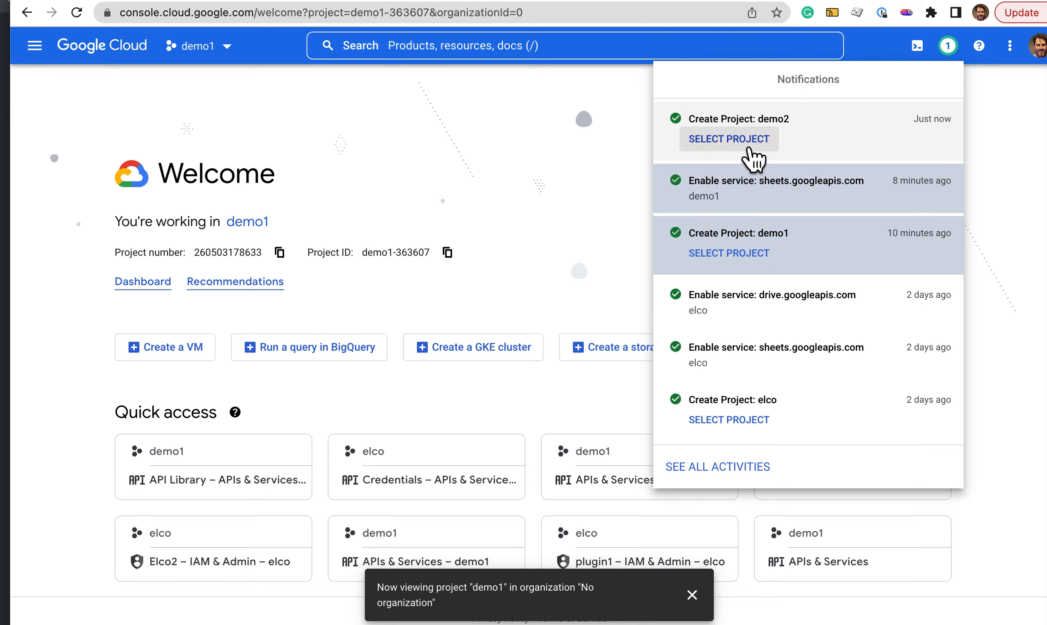
{"action": "left_click", "coordinate": [750, 149]}
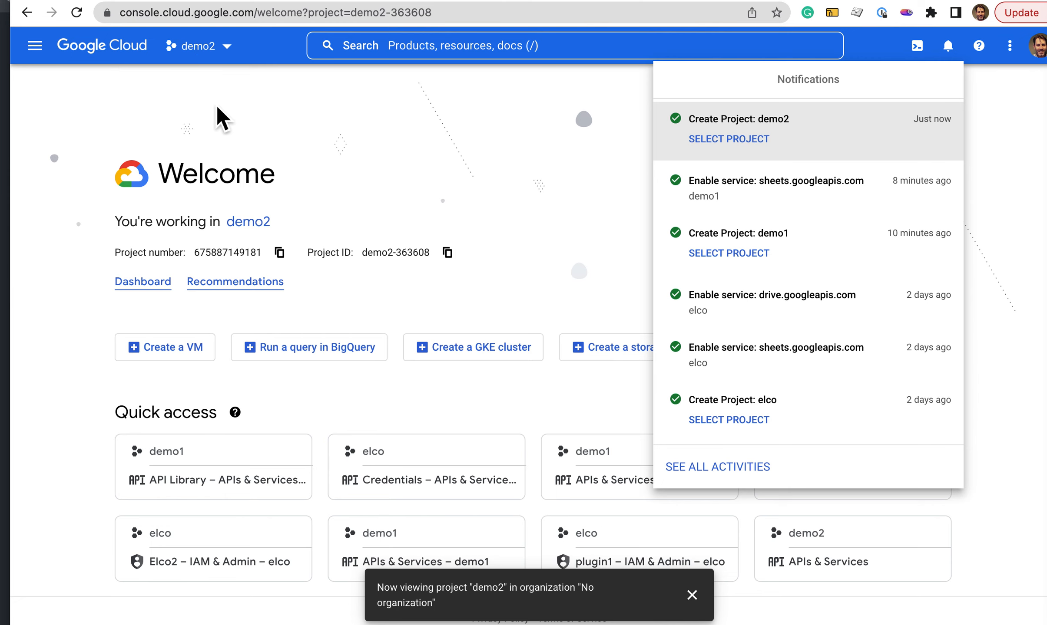
Step: Open the API Library for the demo2 project
{"action": "left_click", "coordinate": [48, 60]}
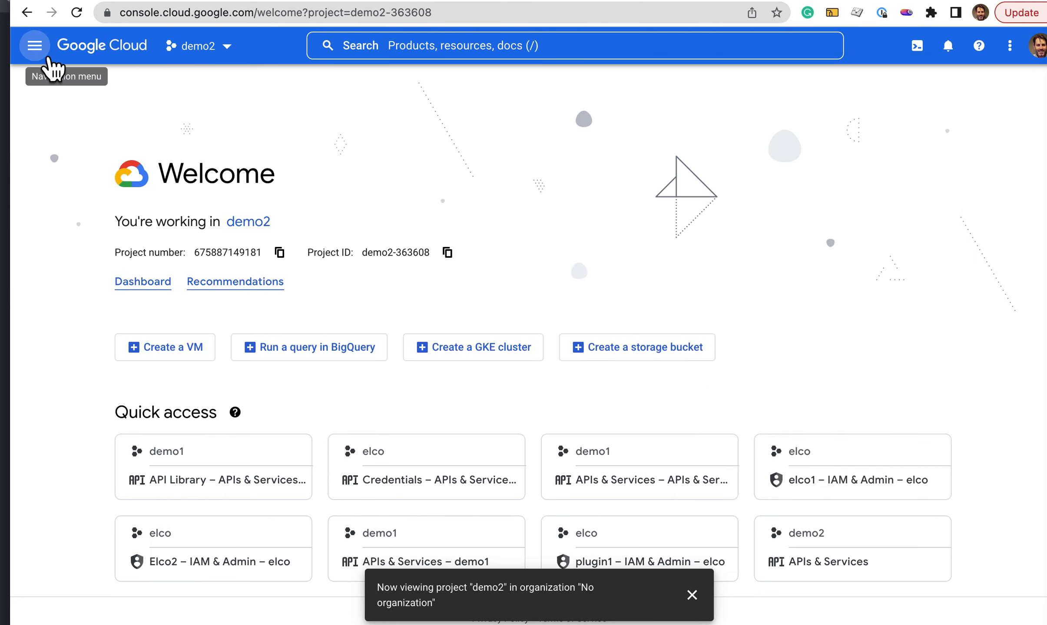
{"action": "left_click", "coordinate": [49, 60]}
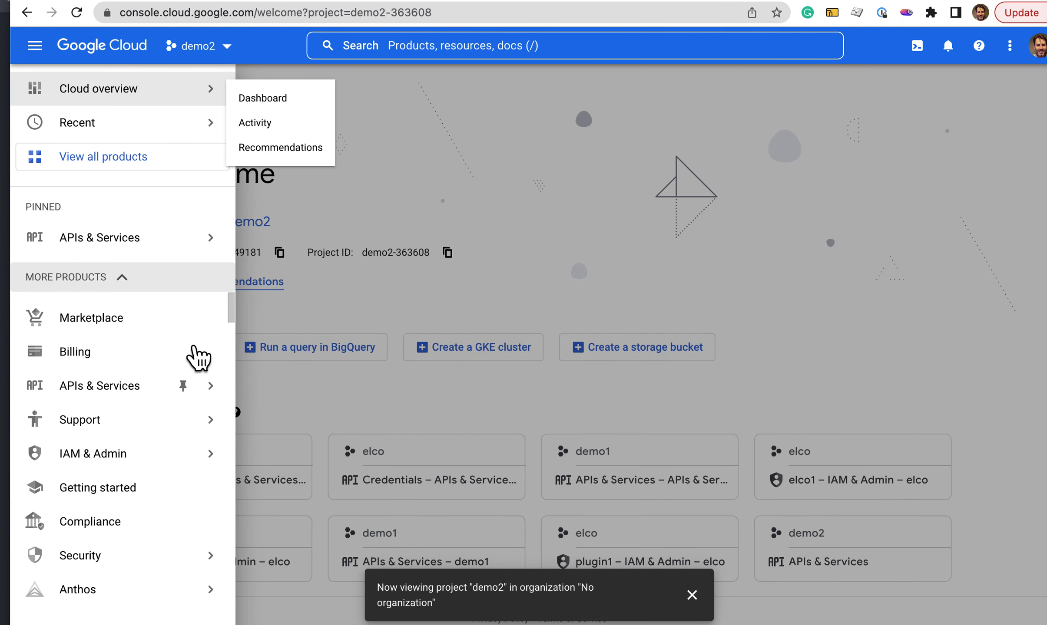
{"action": "mouse_move", "coordinate": [124, 374]}
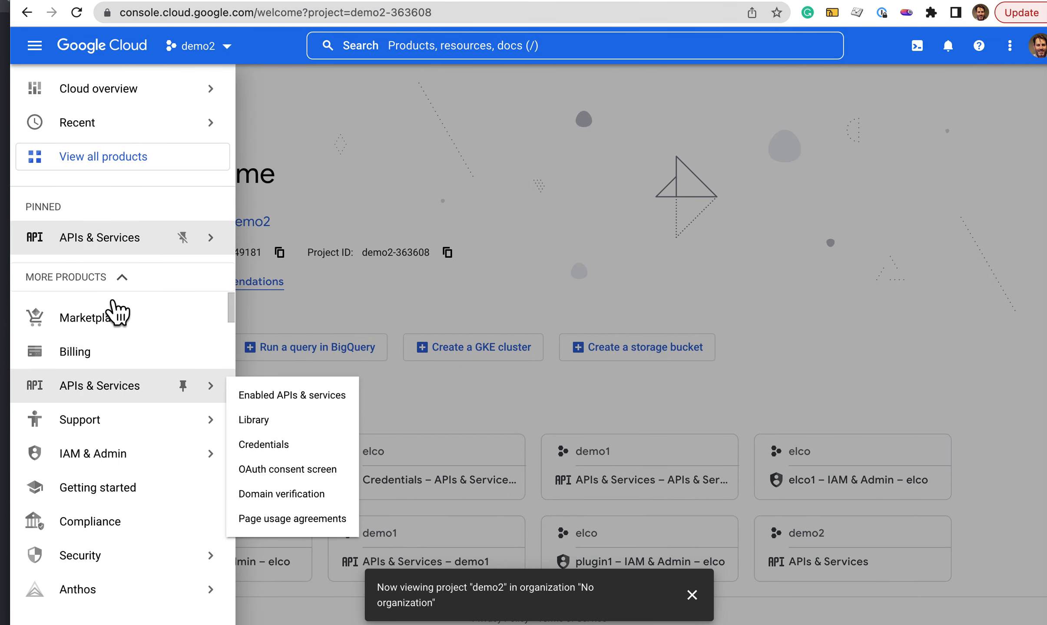
{"action": "left_click", "coordinate": [266, 420]}
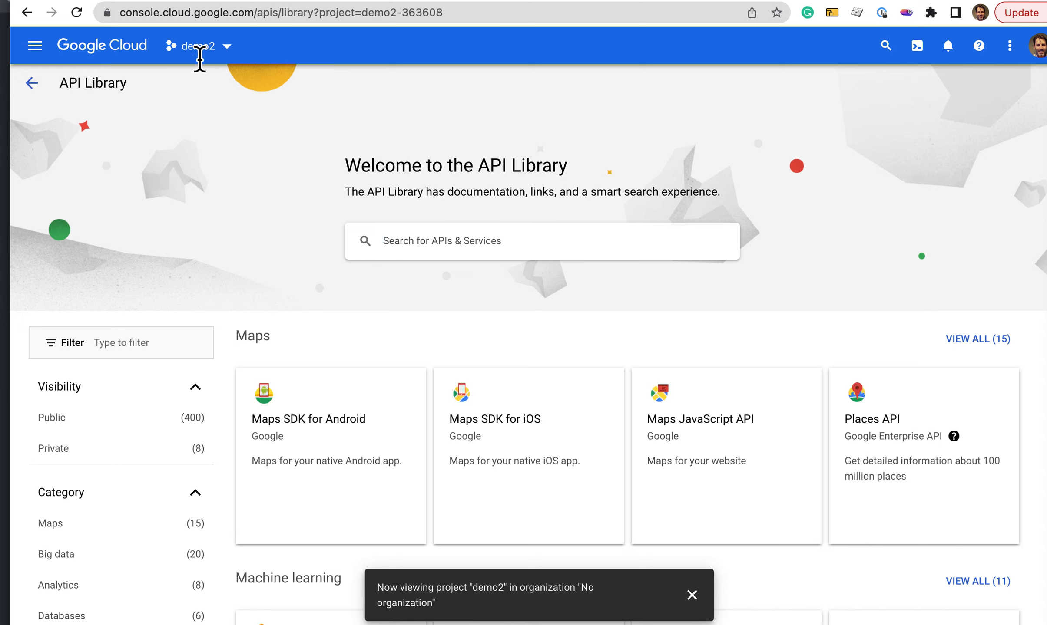
Step: Search the API Library for "google sheets" and enable the Google Sheets API
{"action": "left_click", "coordinate": [393, 238]}
{"action": "type", "text": "google she"}
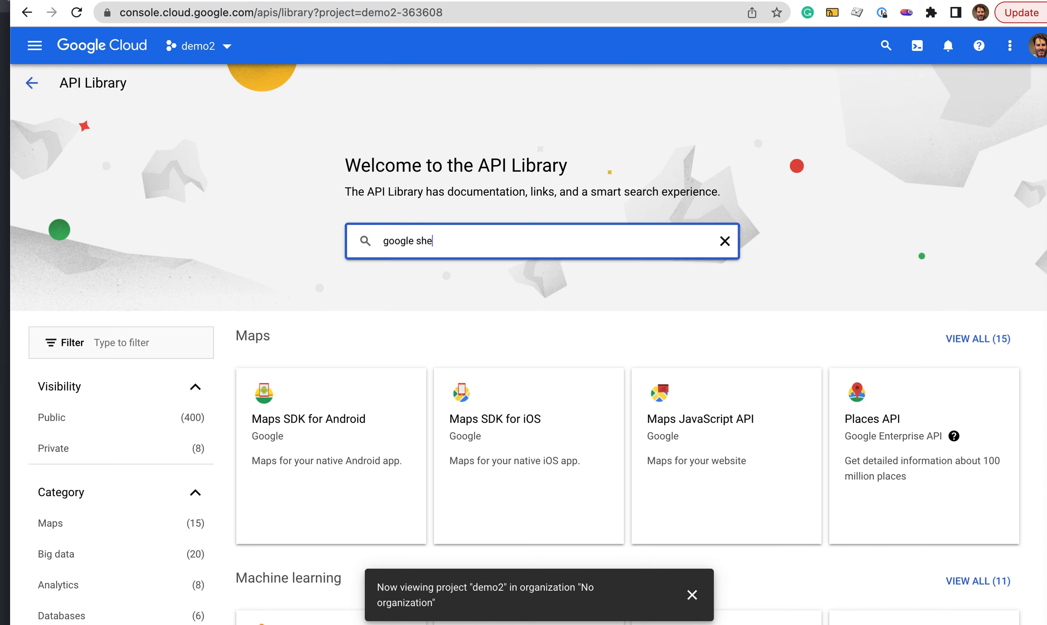
{"action": "type", "text": "ets"}
{"action": "key", "text": "Return"}
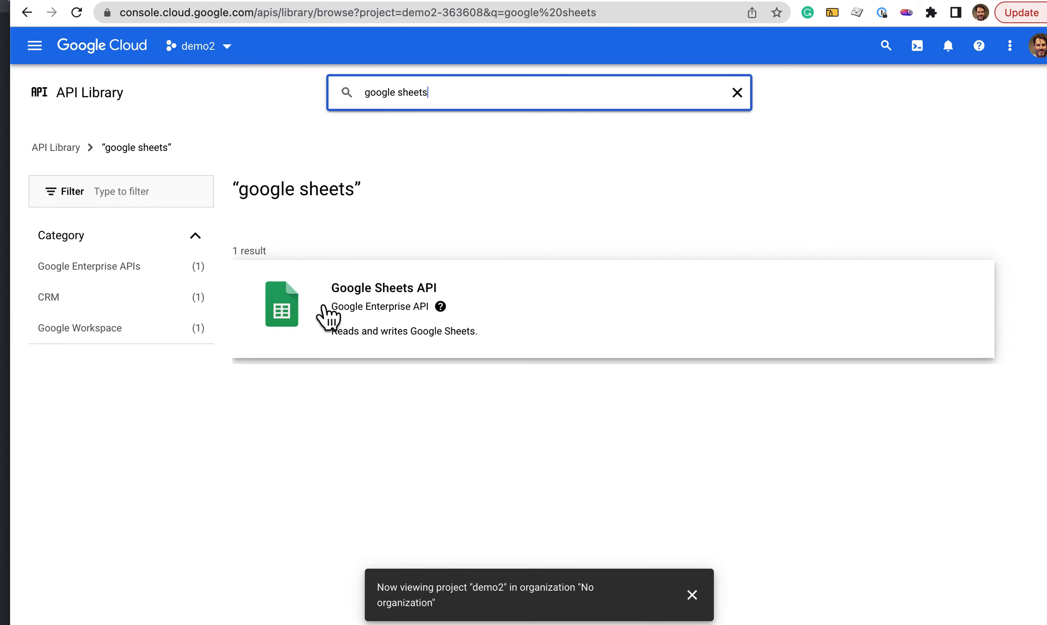
{"action": "left_click", "coordinate": [325, 312]}
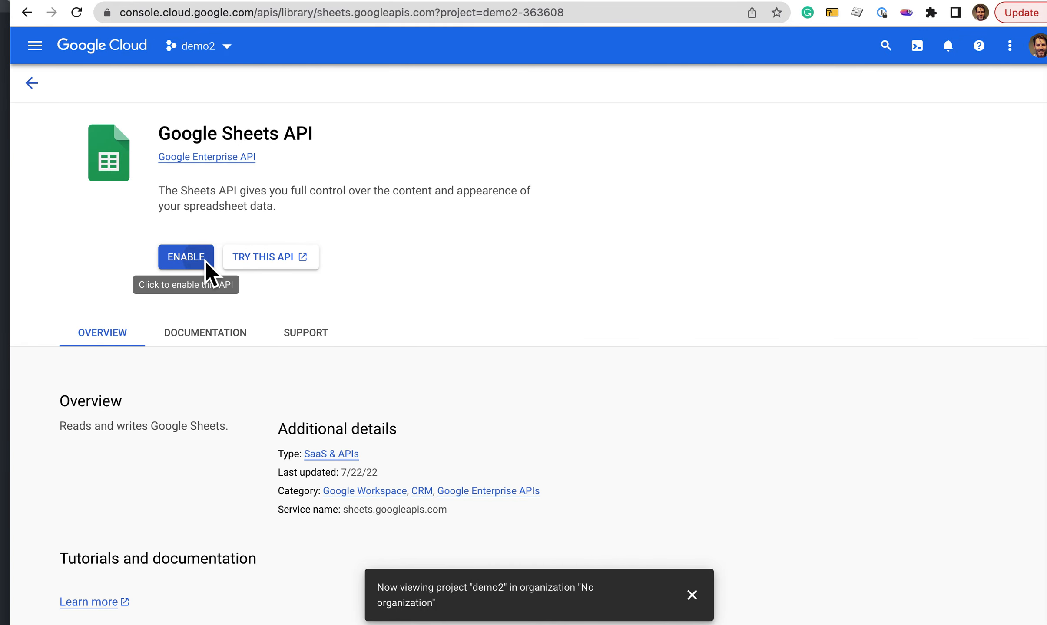
{"action": "left_click", "coordinate": [204, 260]}
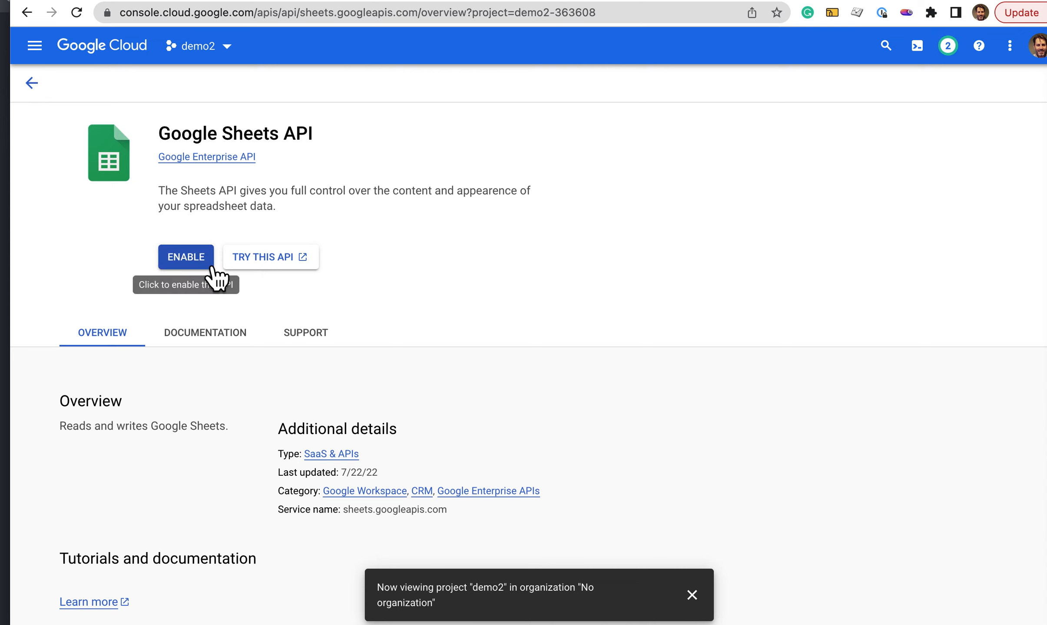
Step: Return to the API Library, search for "google drive api" and enable the Google Drive API
{"action": "left_click", "coordinate": [38, 93]}
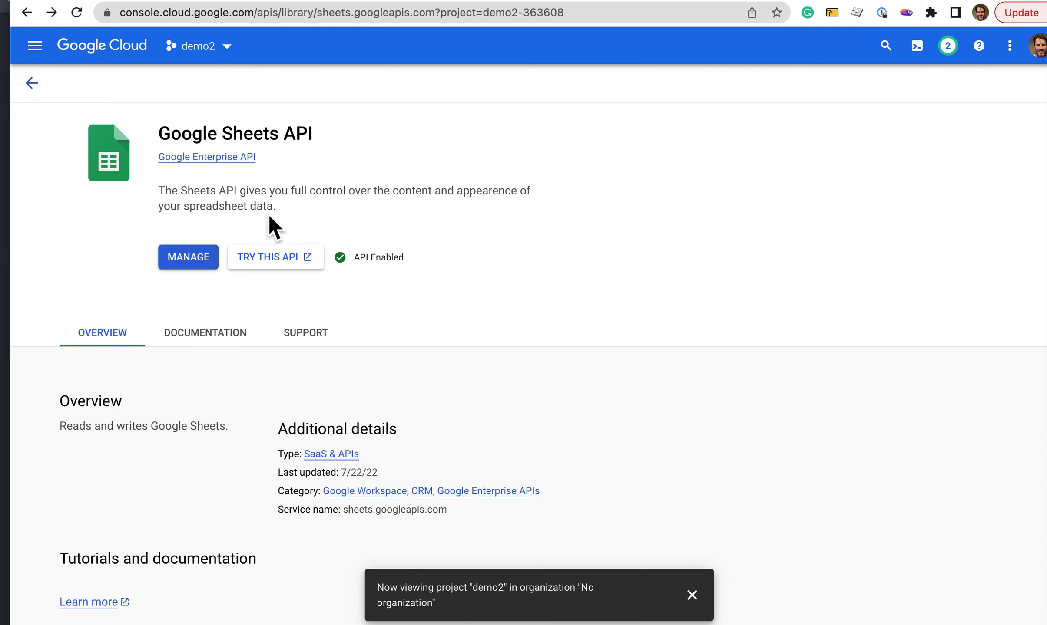
{"action": "left_click", "coordinate": [34, 84]}
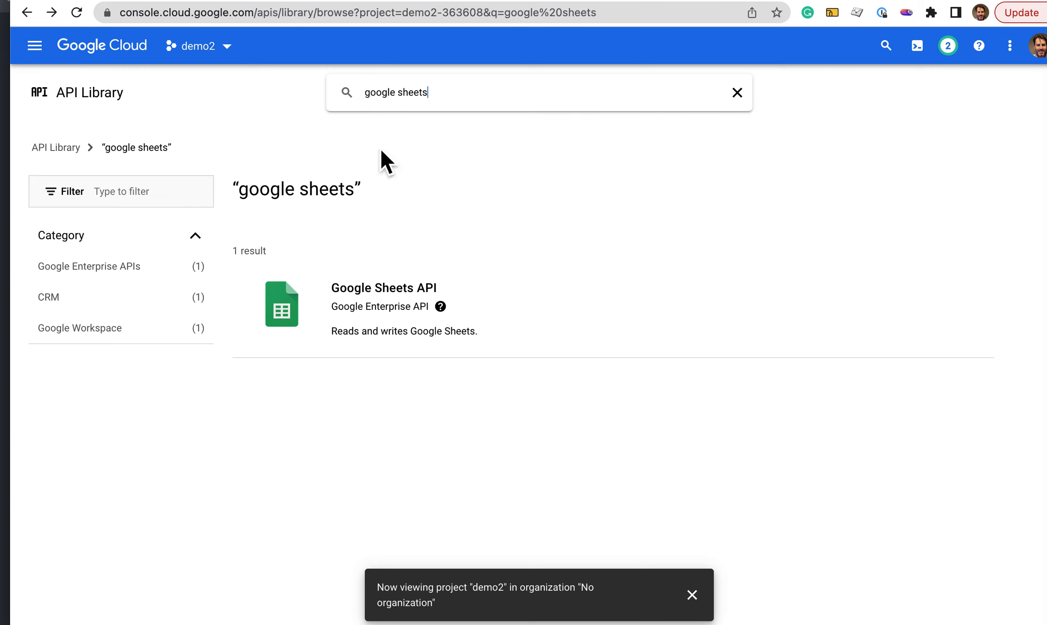
{"action": "left_click", "coordinate": [454, 95]}
{"action": "key", "text": "BackSpace"}
{"action": "key", "text": "BackSpace"}
{"action": "key", "text": "BackSpace"}
{"action": "key", "text": "BackSpace"}
{"action": "key", "text": "BackSpace"}
{"action": "key", "text": "BackSpace"}
{"action": "key", "text": "BackSpace"}
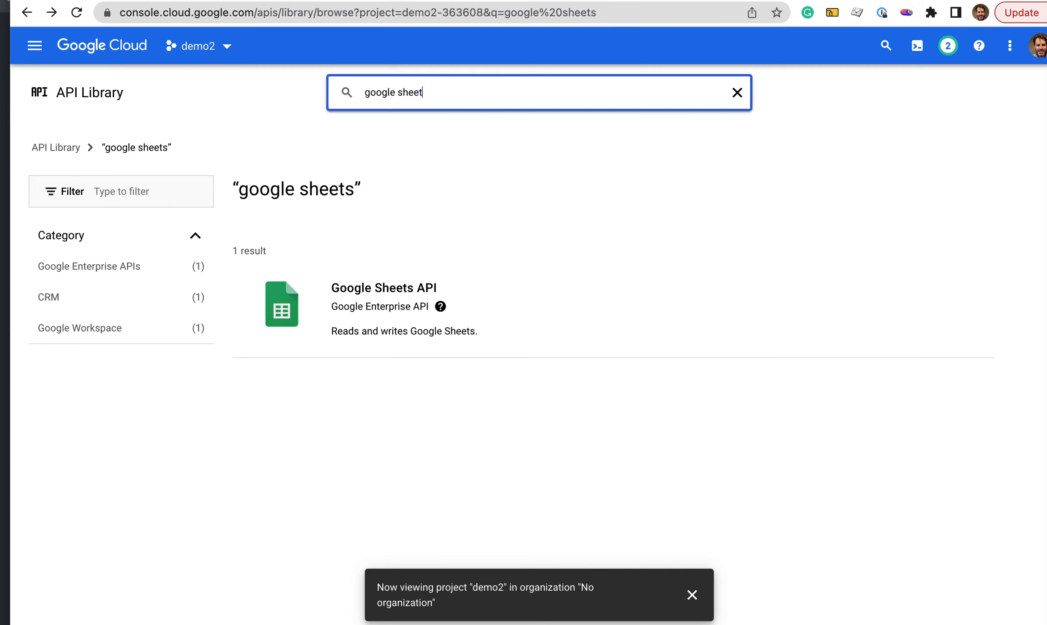
{"action": "type", "text": "drive api"}
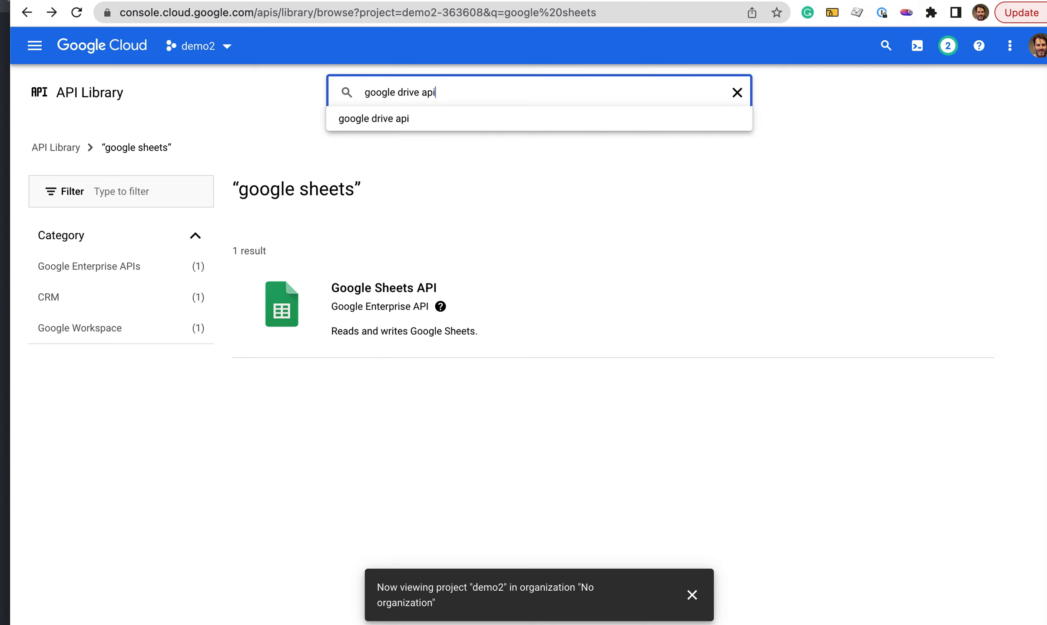
{"action": "key", "text": "Return"}
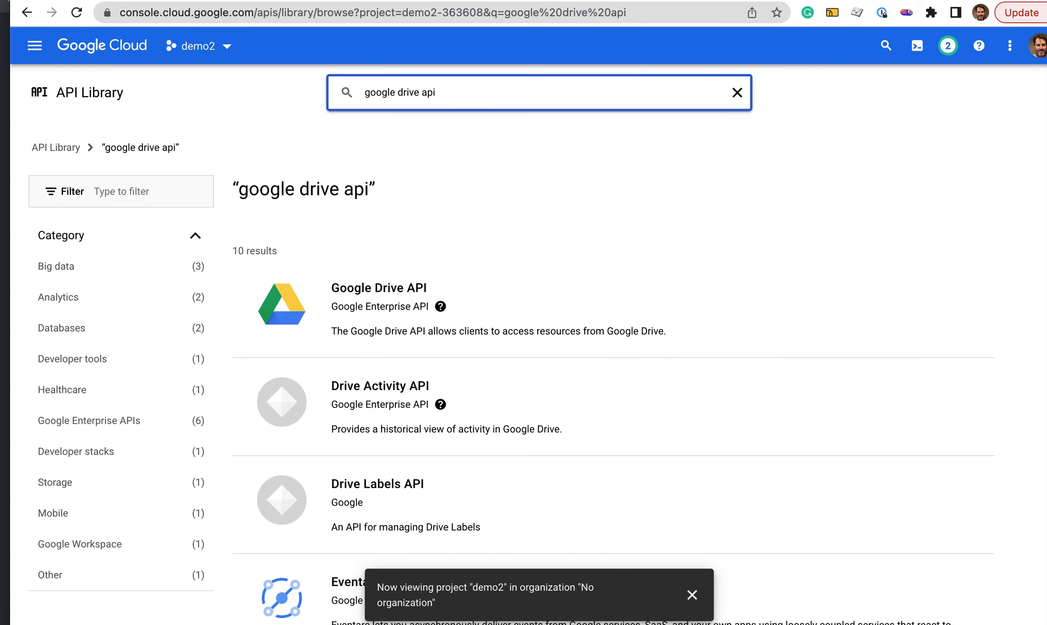
{"action": "left_click", "coordinate": [312, 304]}
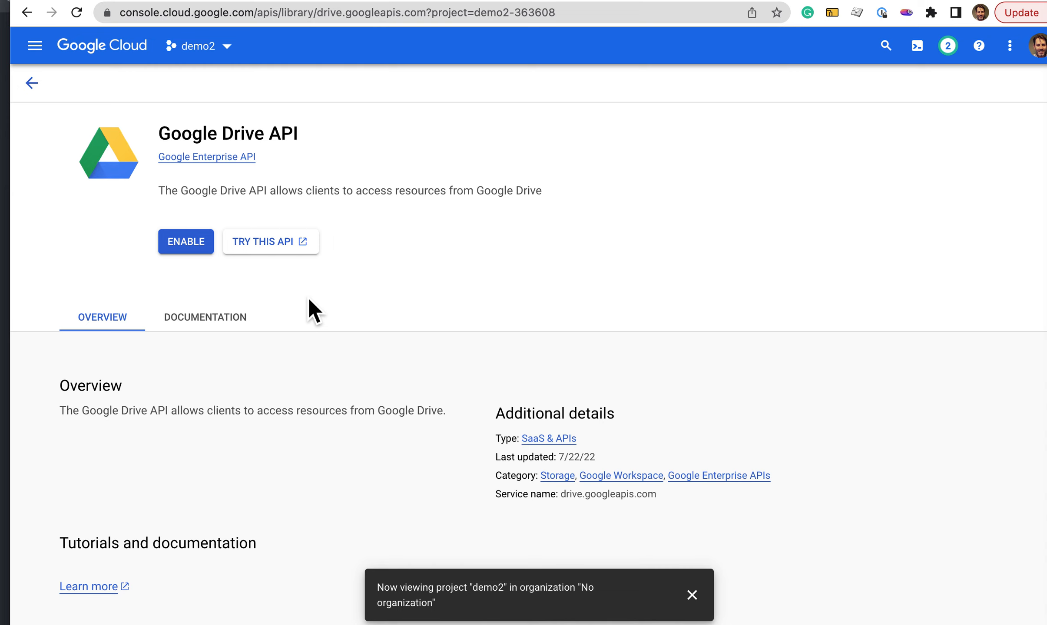
{"action": "left_click", "coordinate": [212, 247]}
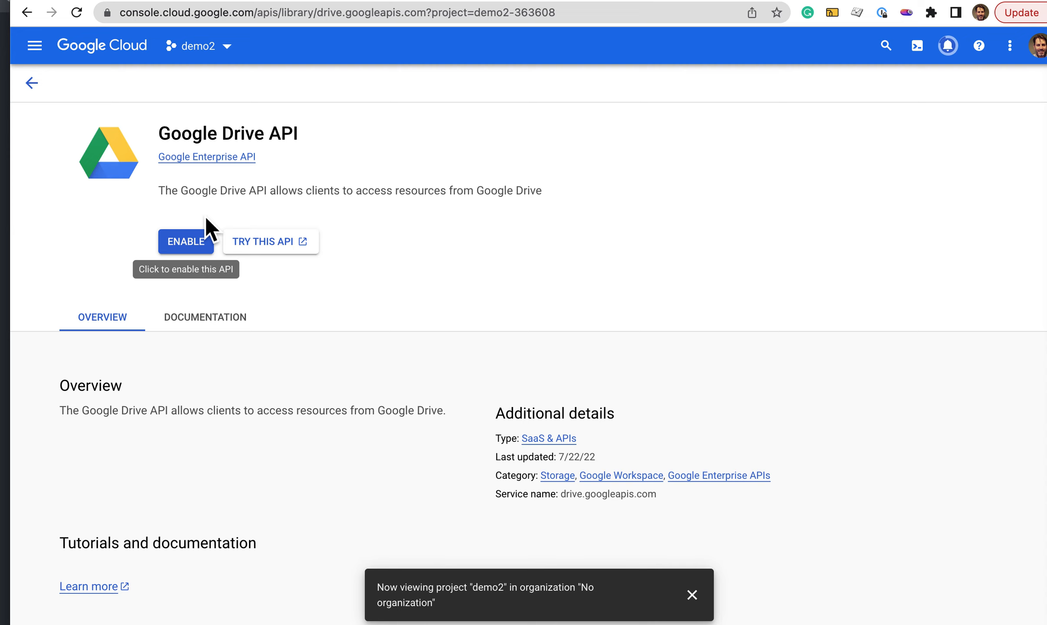
Step: Go back from the Google Drive API page to the API Library search results
{"action": "left_click", "coordinate": [35, 87]}
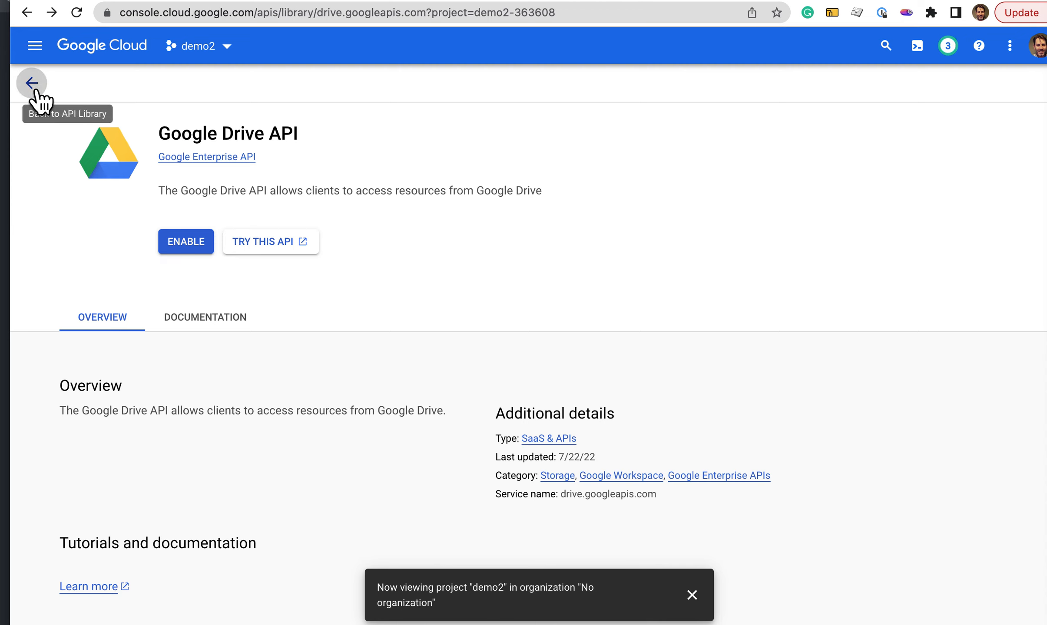
{"action": "left_click", "coordinate": [32, 83]}
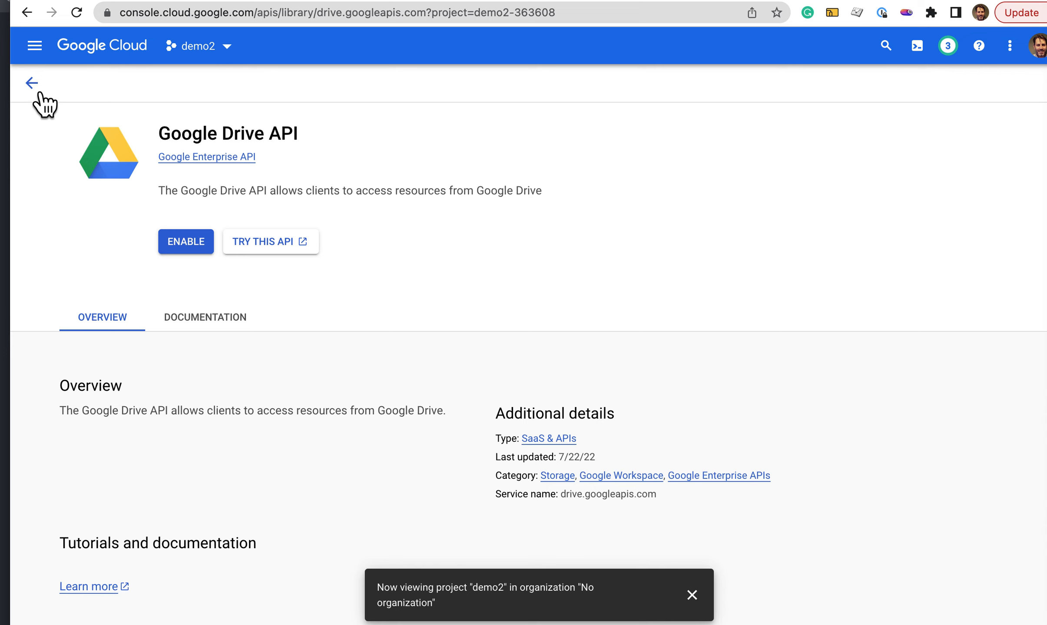
{"action": "left_click", "coordinate": [39, 92]}
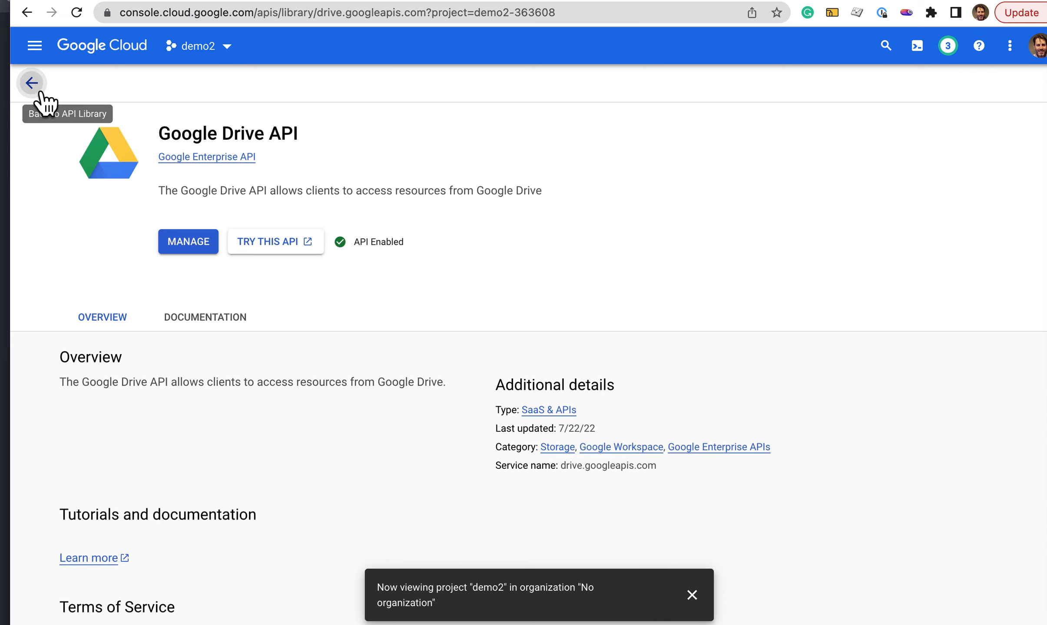
{"action": "left_click", "coordinate": [41, 93]}
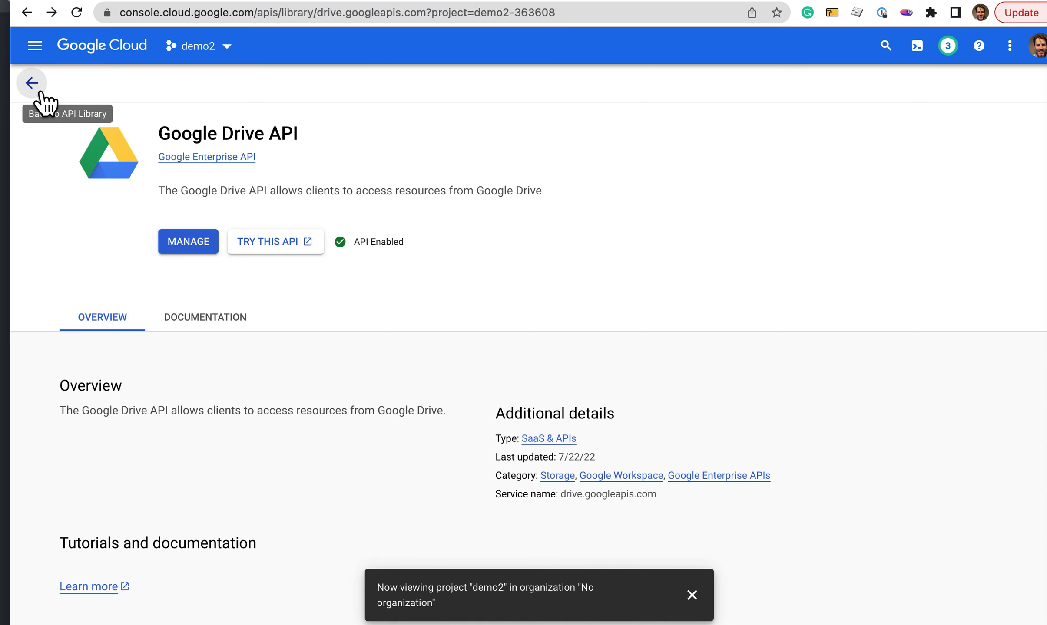
{"action": "left_click", "coordinate": [42, 93]}
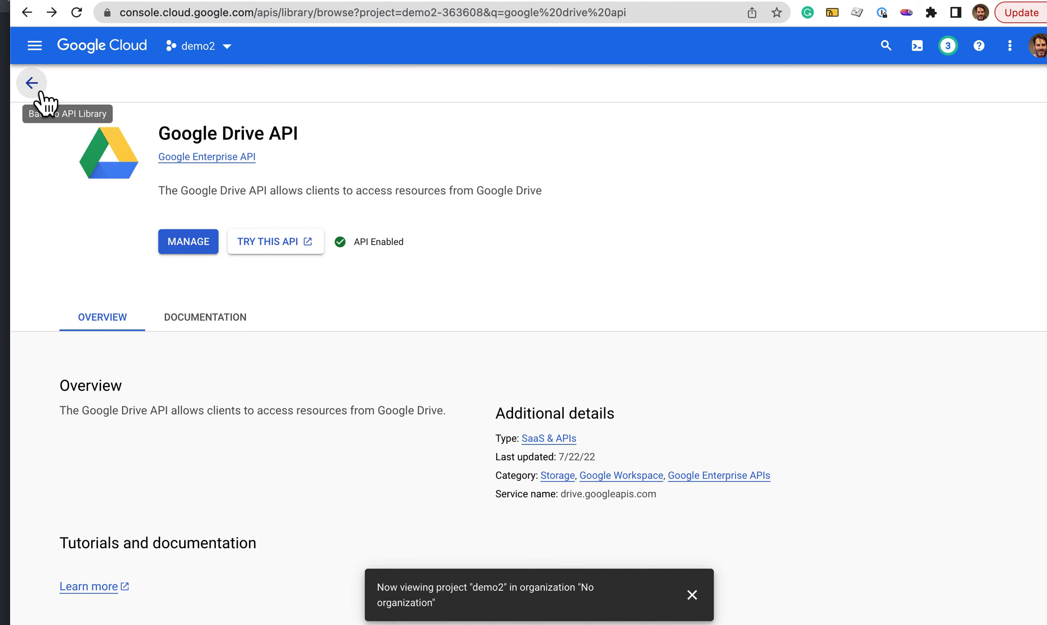